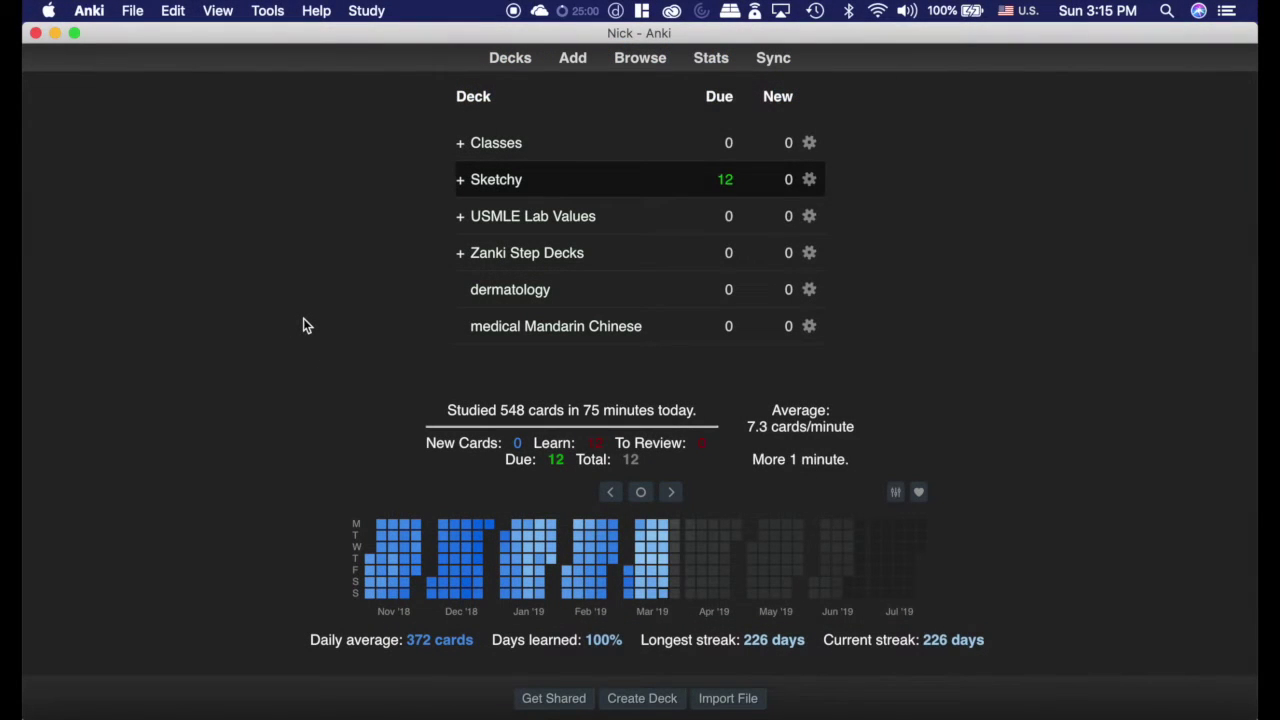
Step: Start studying the Sketchy deck and reveal the answer of the first card
left_click(502, 183)
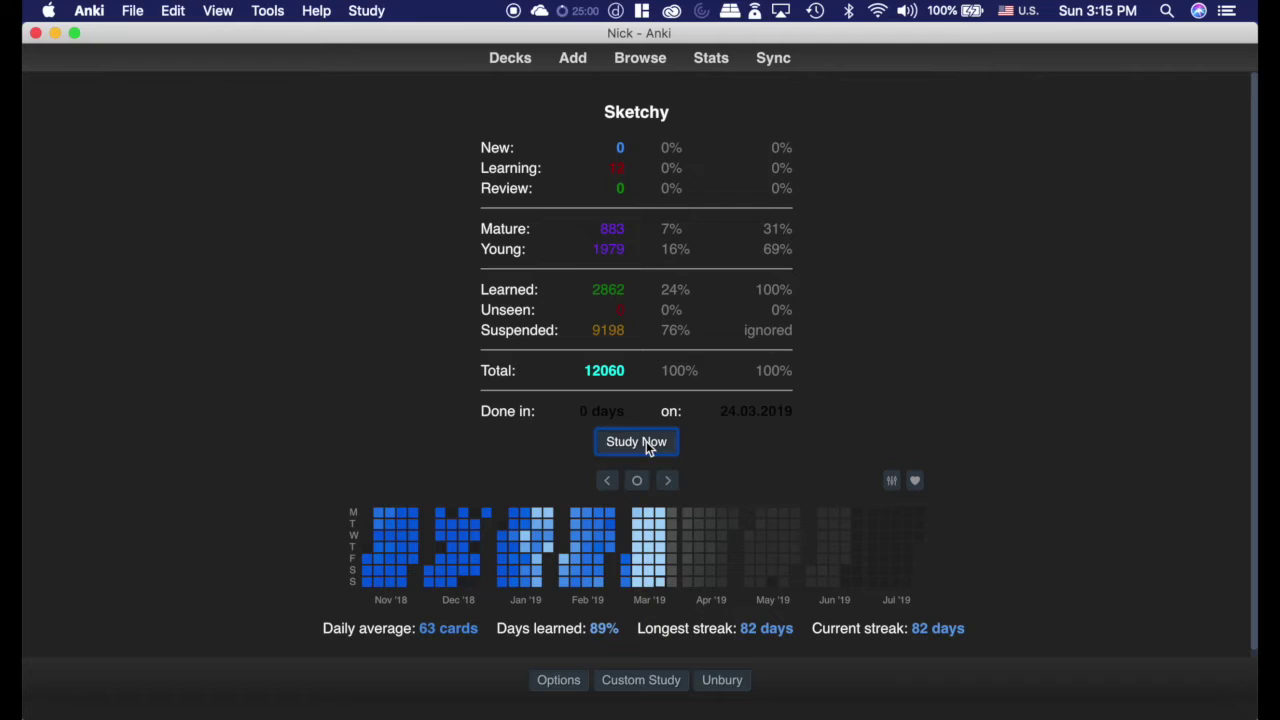
left_click(646, 445)
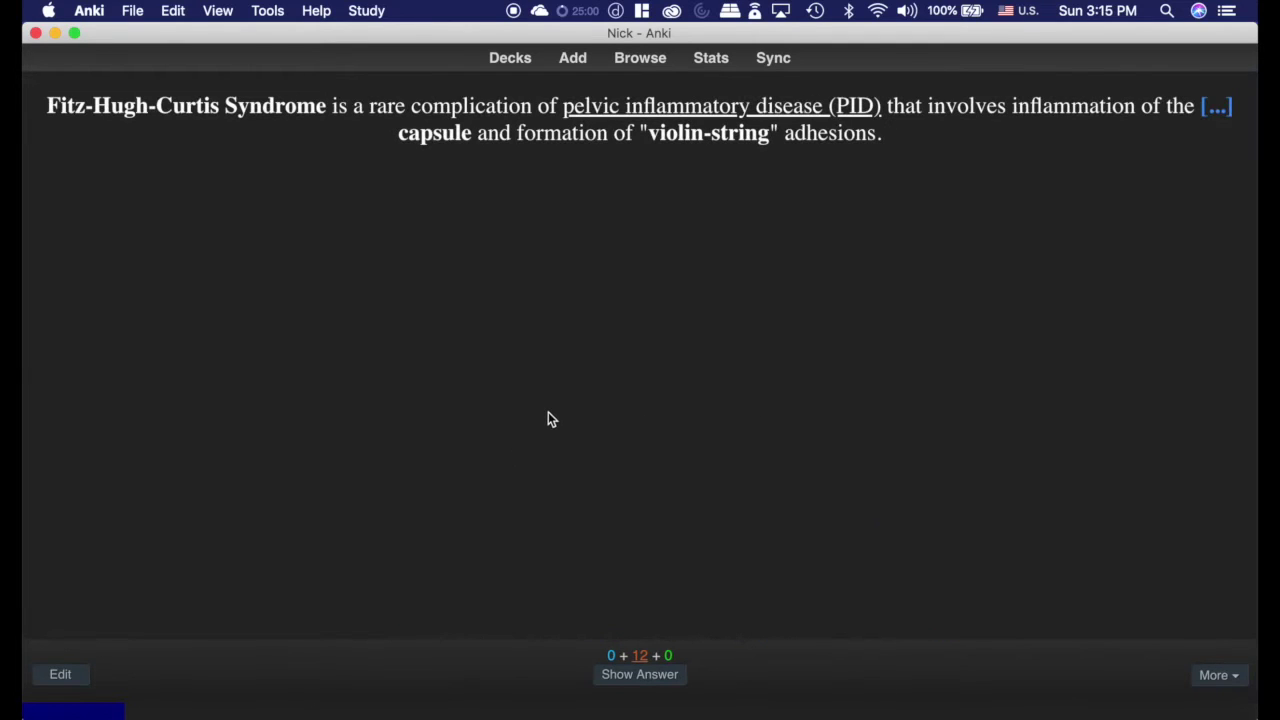
key("space")
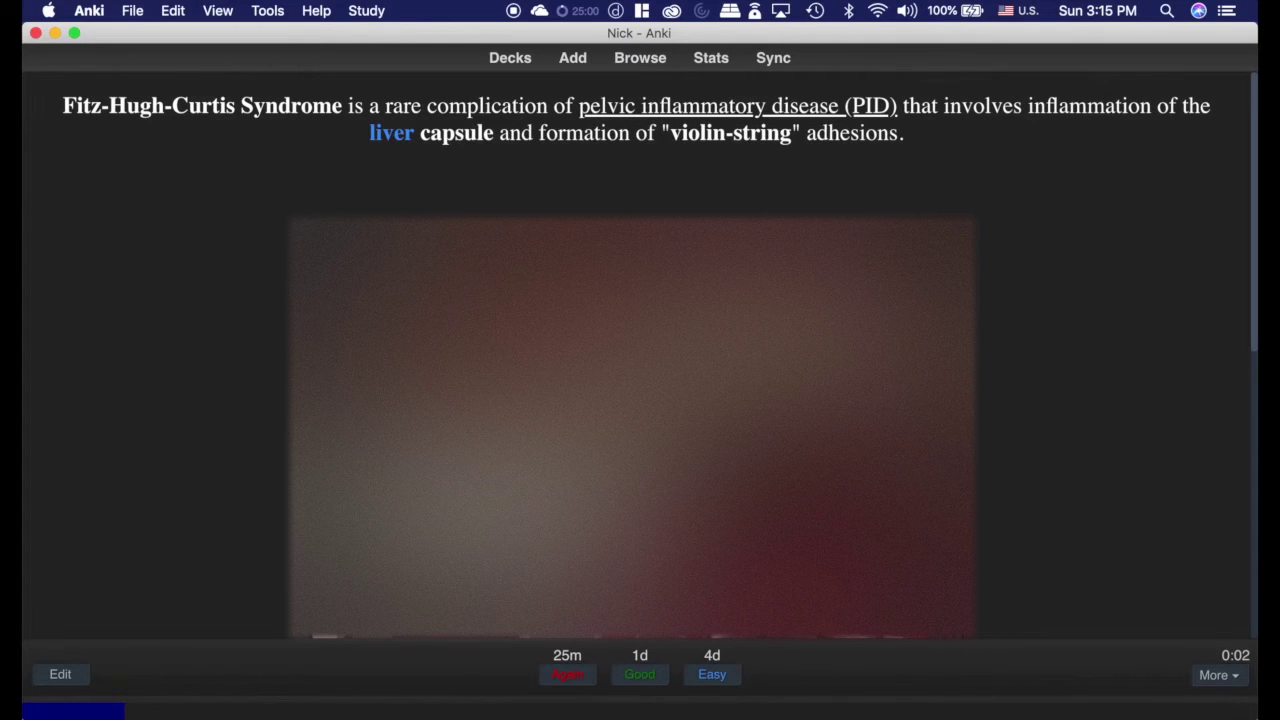
Step: Try out day-count and date entries in the current card's Reschedule dialog, and cancel without applying them
key("ctrl+shift+d")
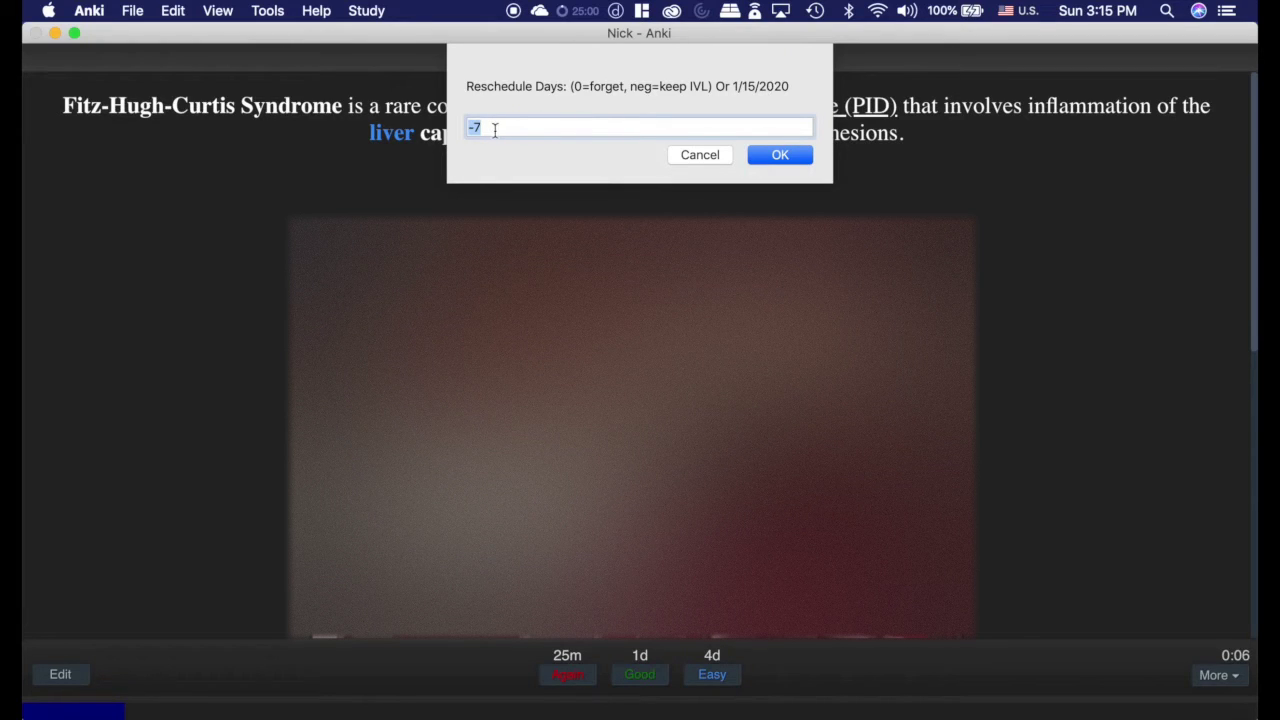
type("0")
type("7")
type("/202")
left_click_drag(474, 130, 462, 131)
key("BackSpace")
type("p")
left_click(700, 155)
Step: Open the configuration of the ReMemorize Rescheduler add-on and read through its option descriptions
left_click(267, 10)
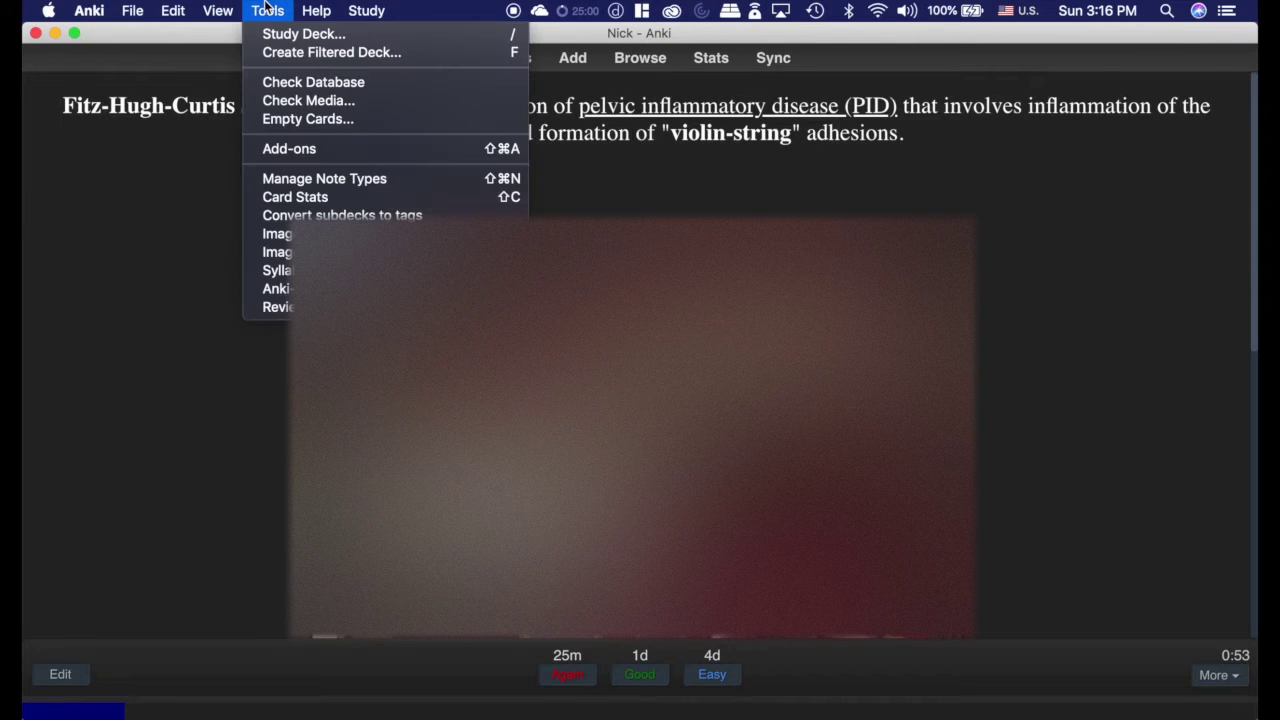
left_click(284, 150)
scroll(247, 461, "down", 3)
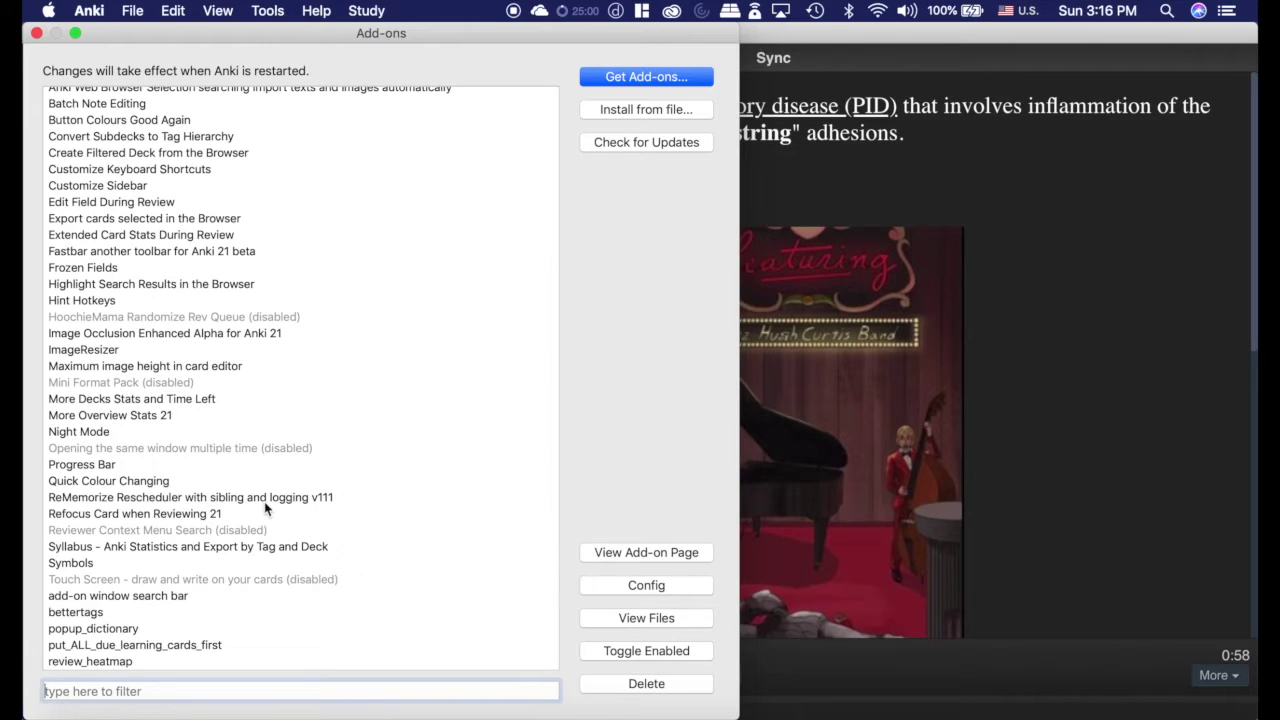
left_click(146, 495)
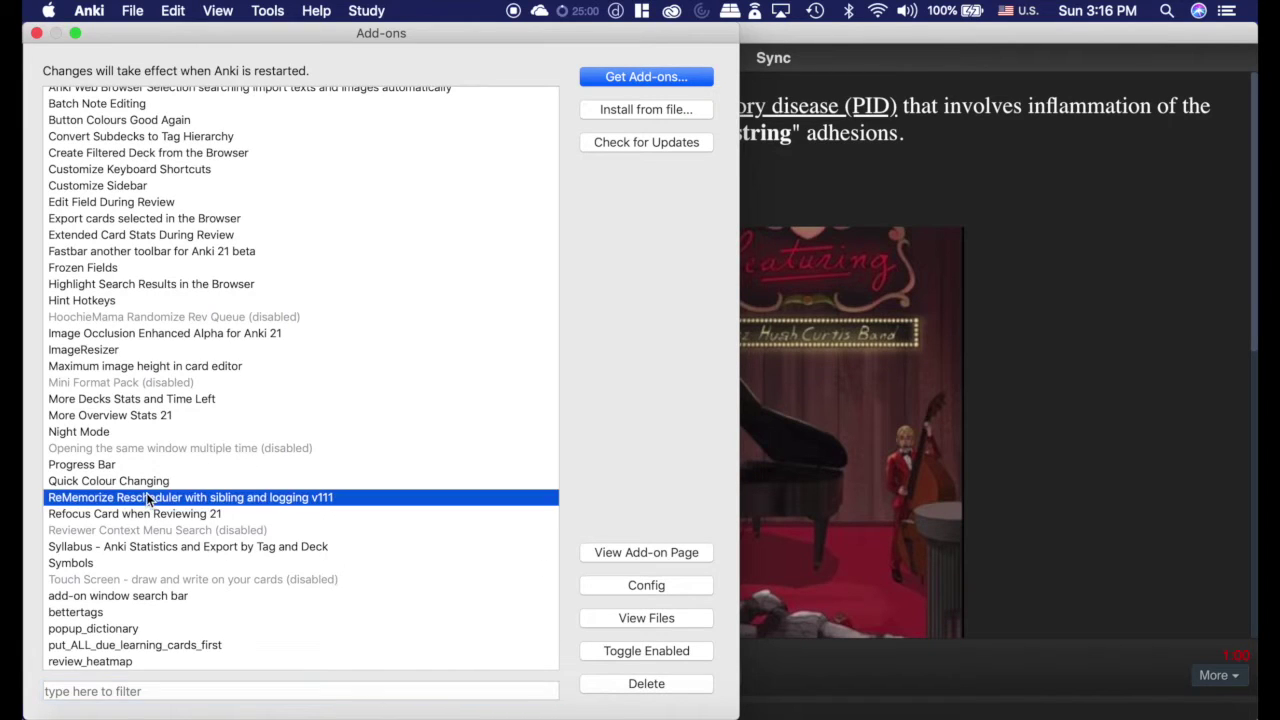
left_click(658, 586)
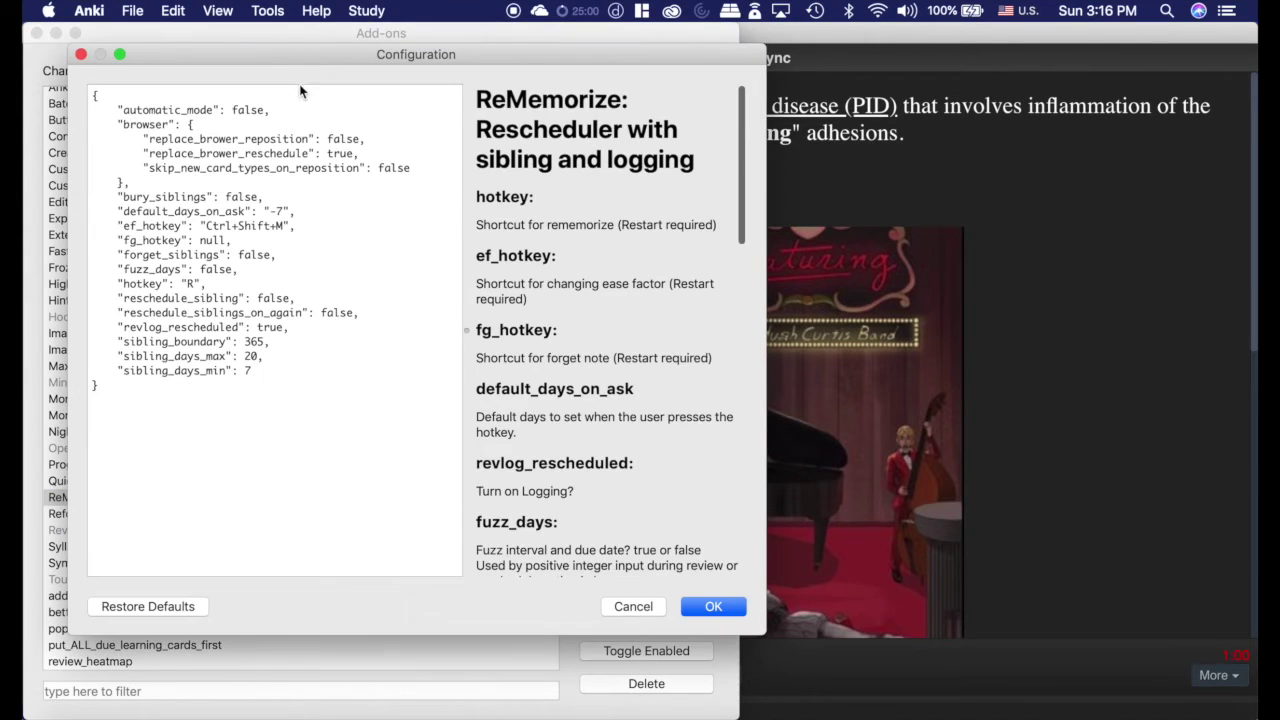
left_click_drag(277, 57, 468, 71)
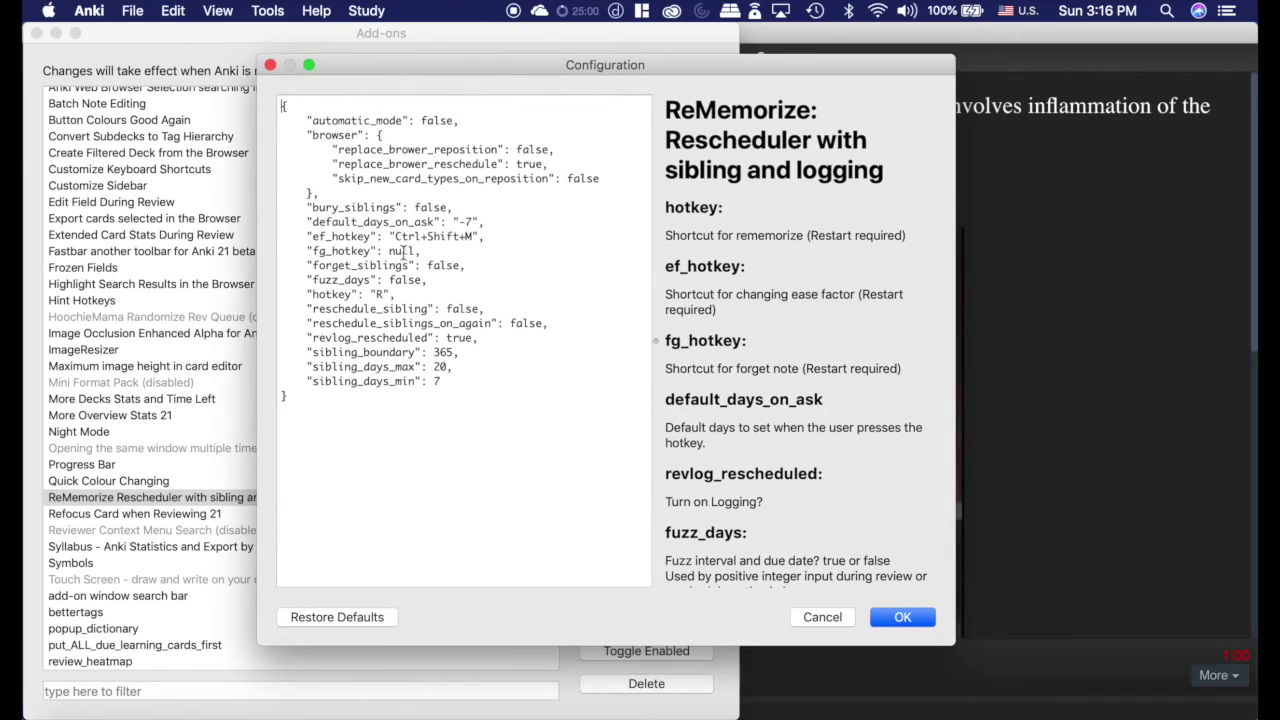
scroll(757, 297, "down", 5)
scroll(757, 297, "down", 5)
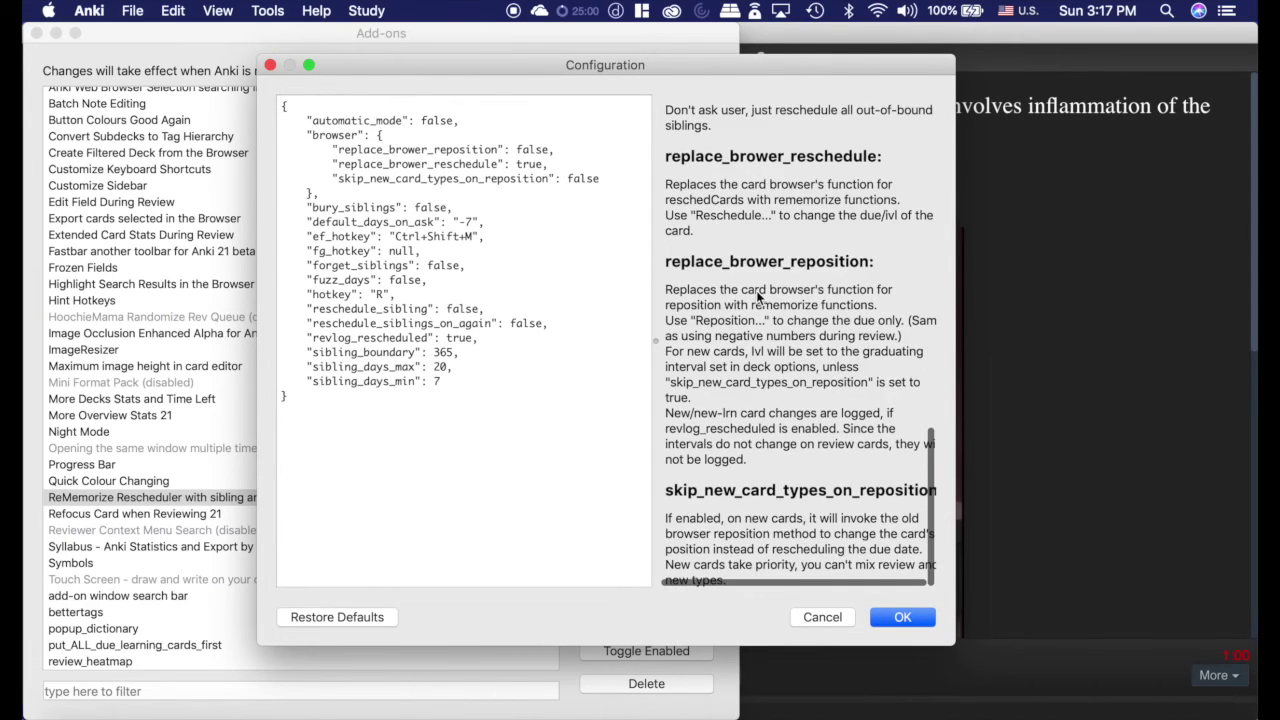
scroll(760, 285, "up", 15)
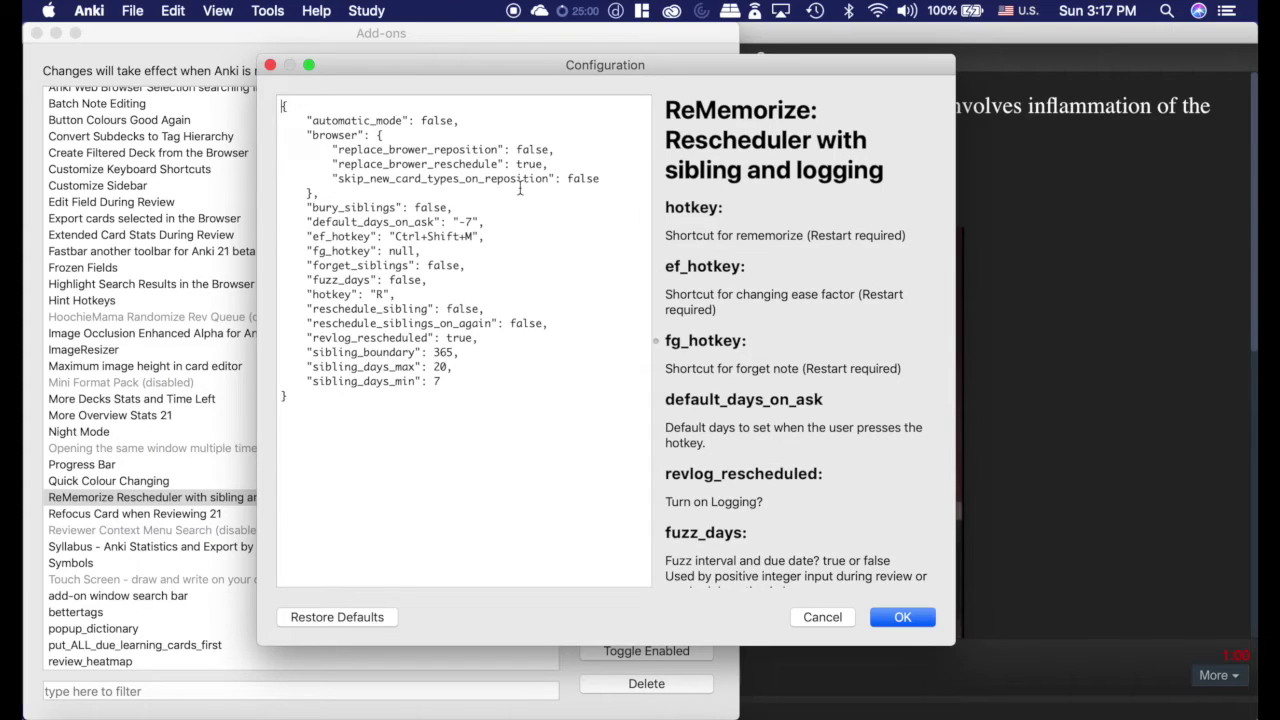
Step: Try -1/15/2020 as the default_days_on_ask value, and restore it to -7
left_click_drag(300, 222, 494, 221)
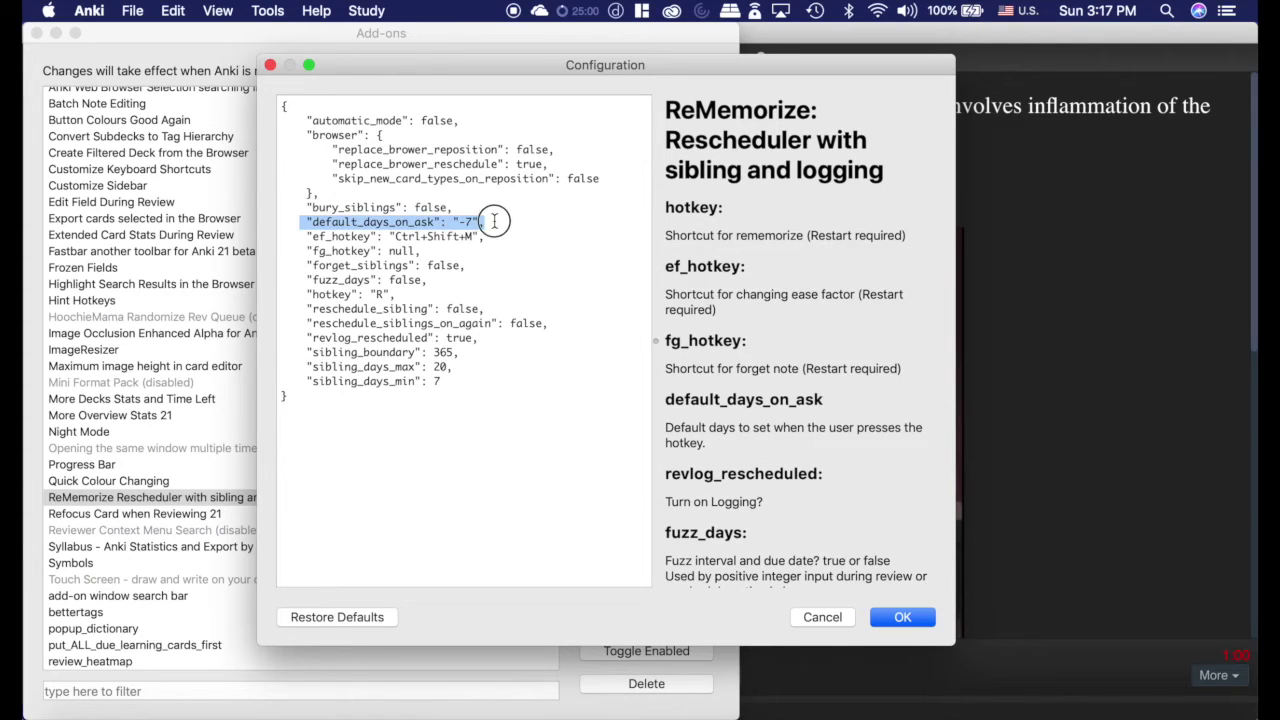
left_click(465, 222)
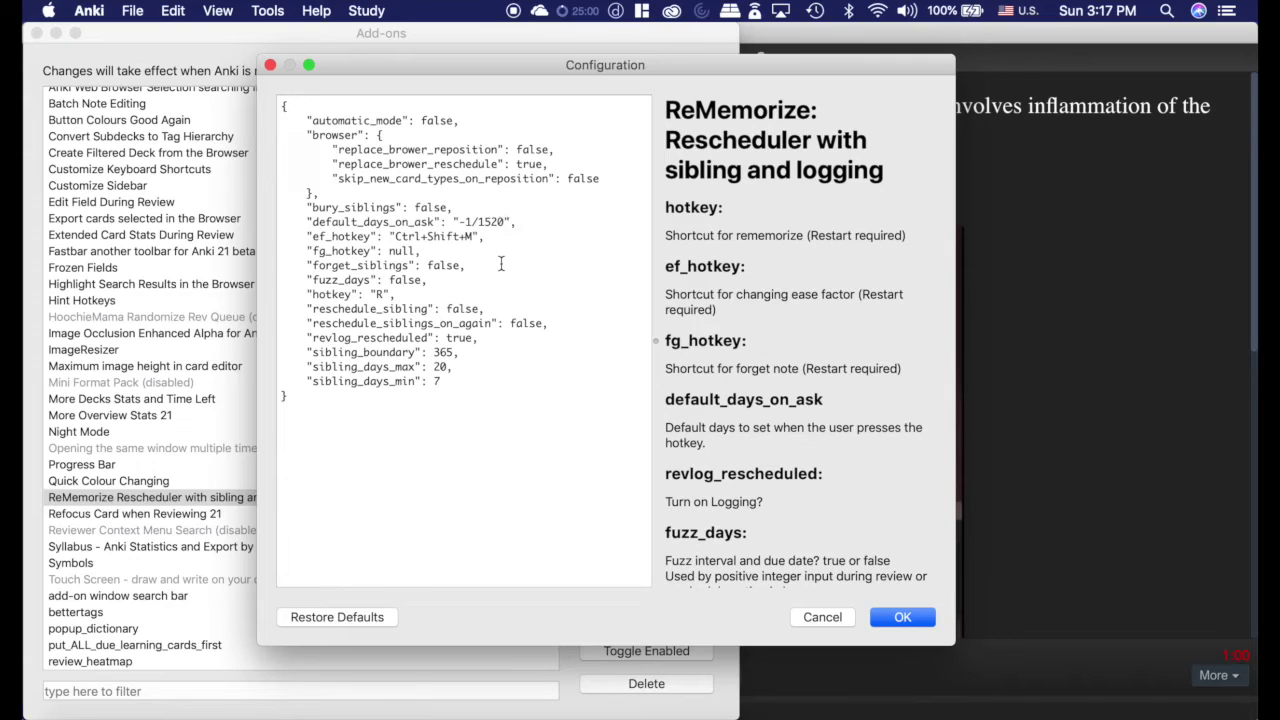
key("BackSpace")
key("BackSpace")
key("BackSpace")
left_click_drag(524, 221, 465, 222)
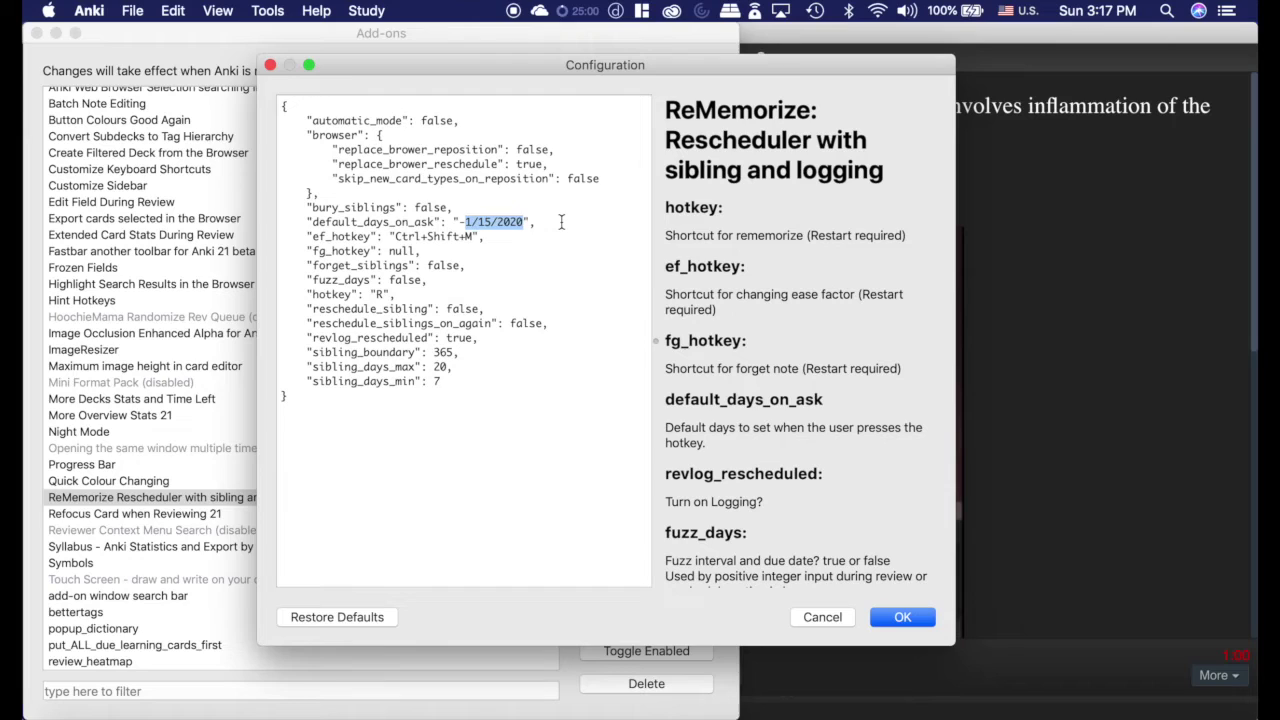
type("7")
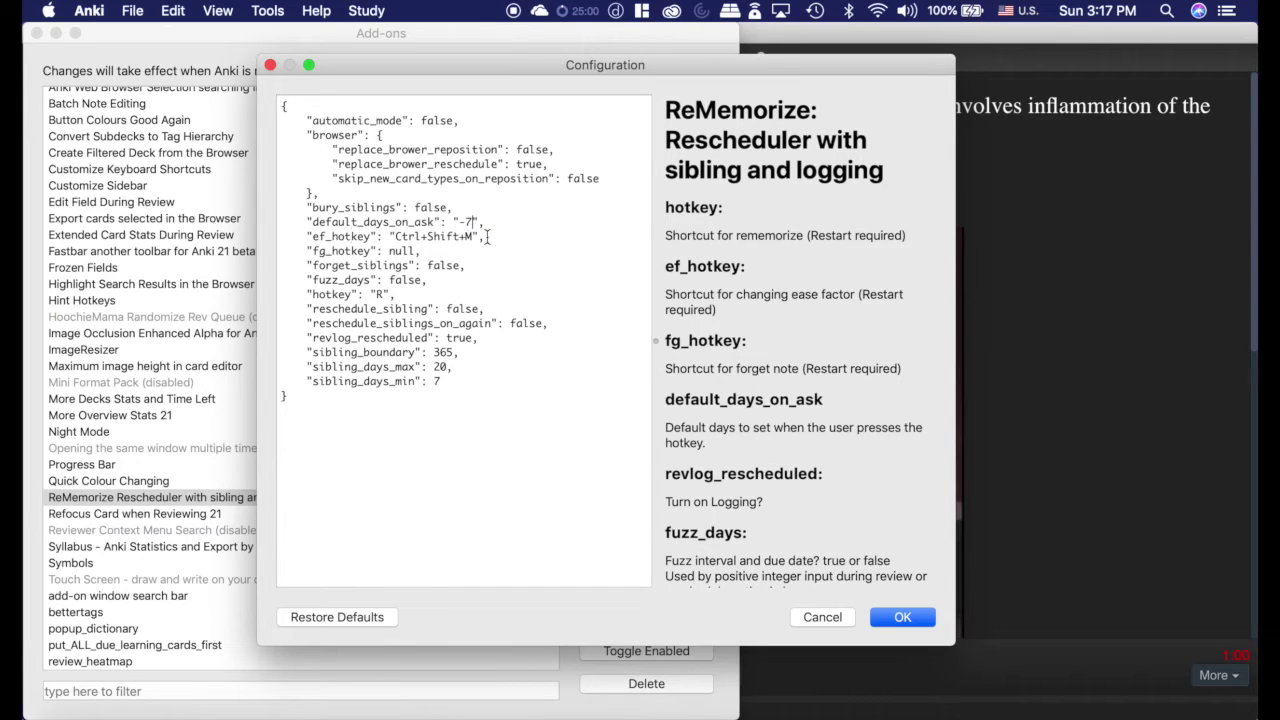
Step: Examine the ef_hotkey setting and close the ReMemorize configuration without saving
left_click_drag(486, 236, 310, 237)
left_click(437, 249)
left_click(836, 625)
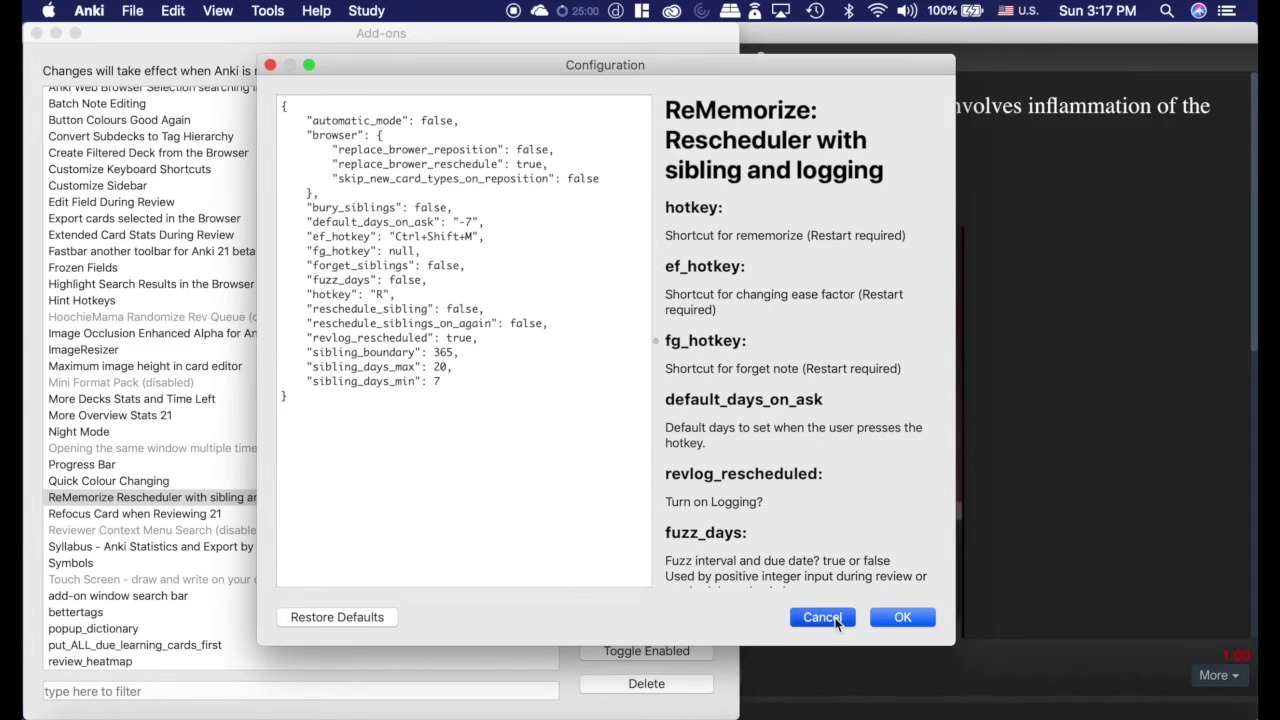
Step: Look through the shortcut assignments in the Customize Keyboard Shortcuts add-on's configuration, and close it without saving
left_click(99, 167)
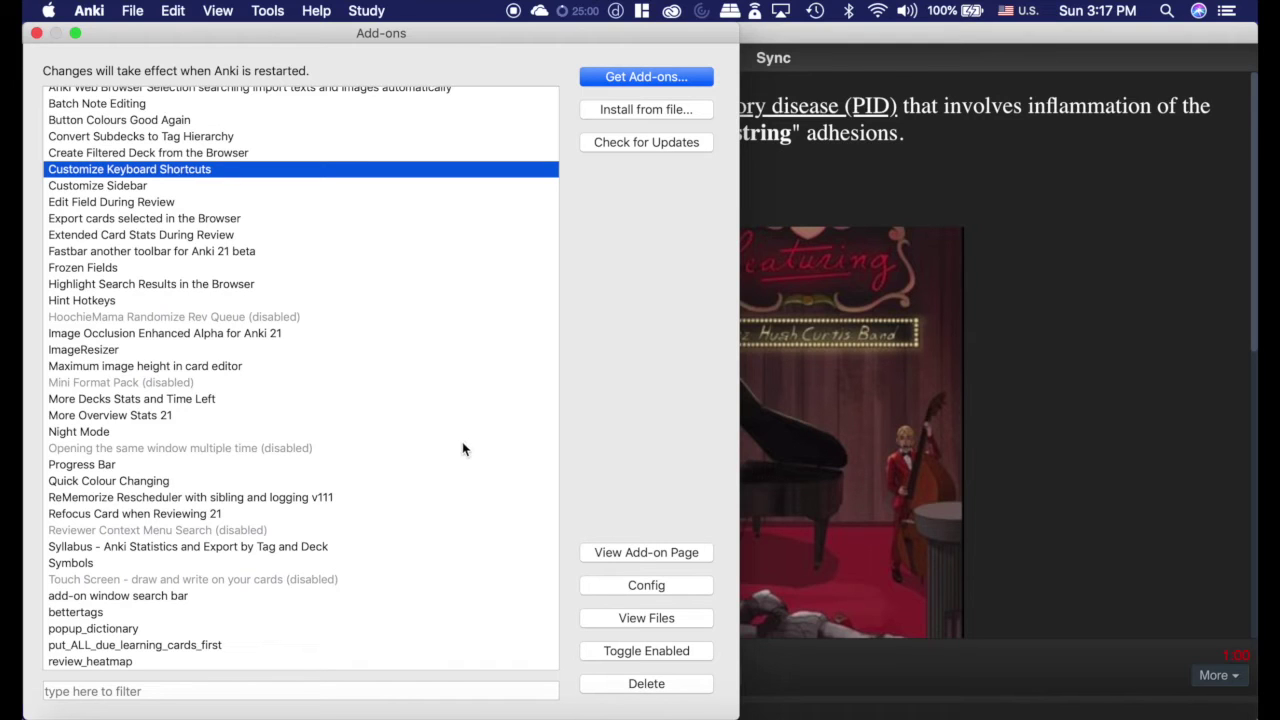
left_click(646, 585)
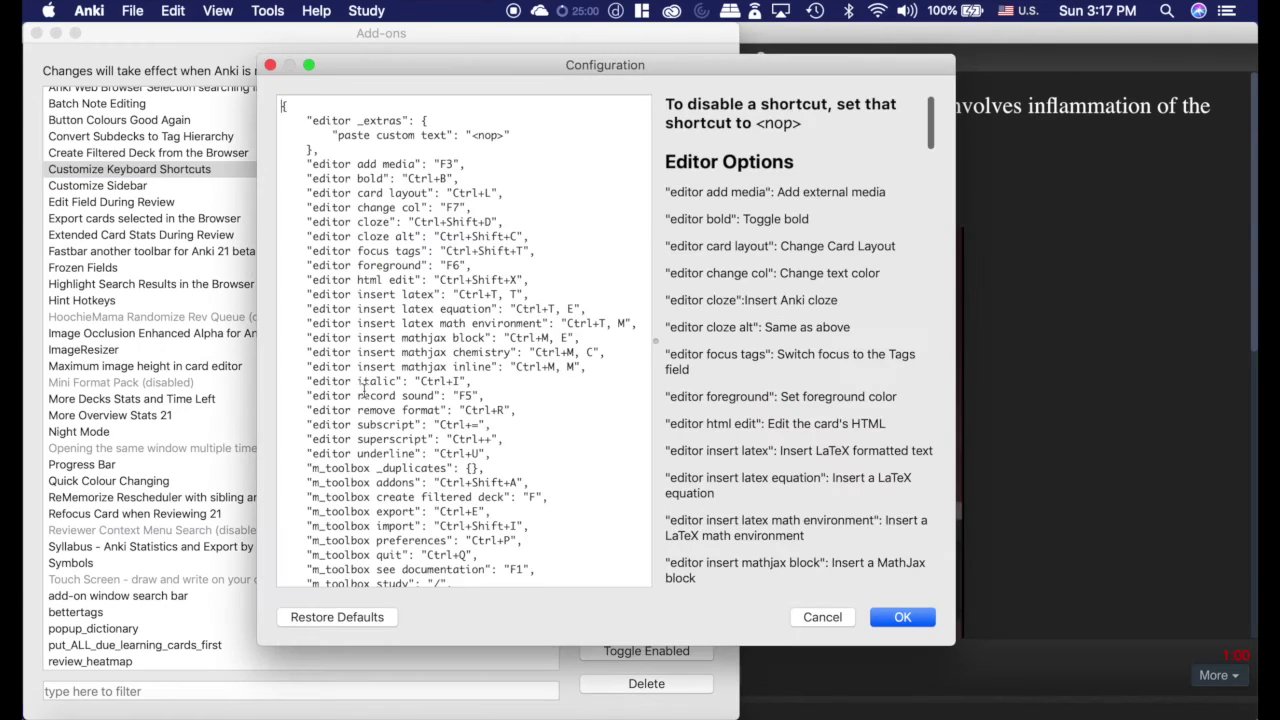
scroll(362, 383, "down", 10)
scroll(362, 383, "down", 12)
scroll(438, 390, "up", 6)
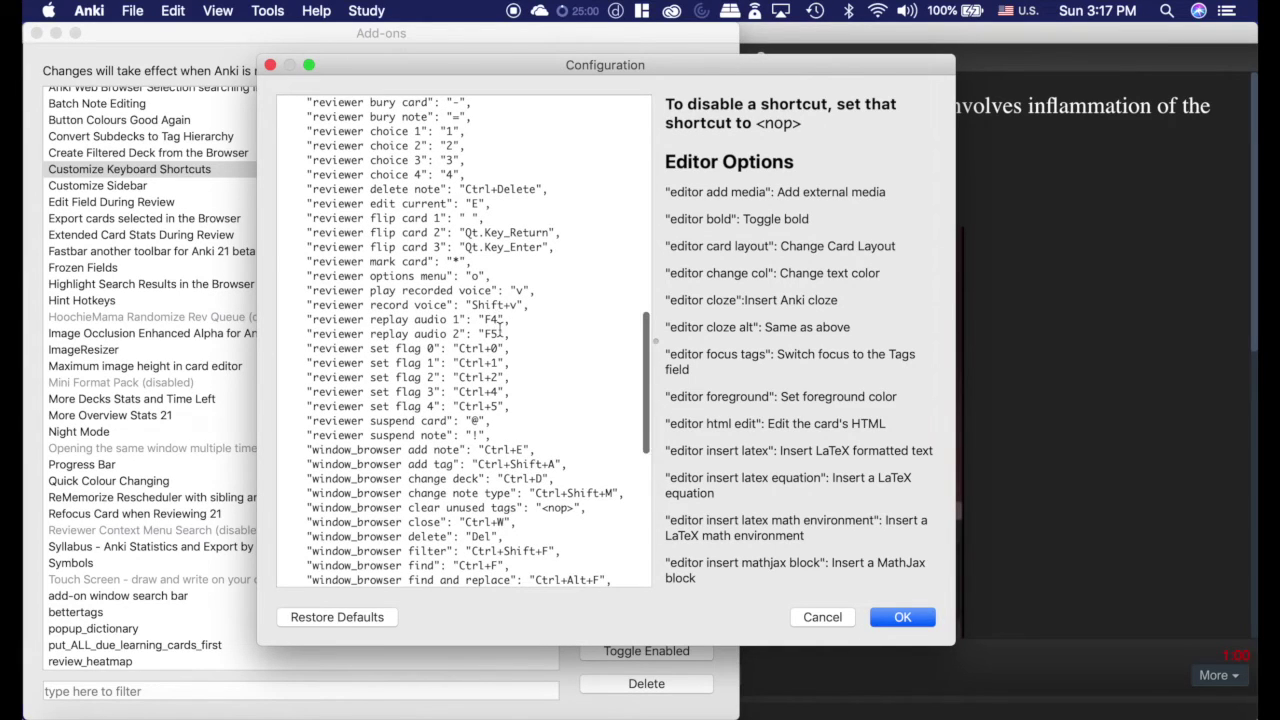
scroll(500, 330, "up", 1)
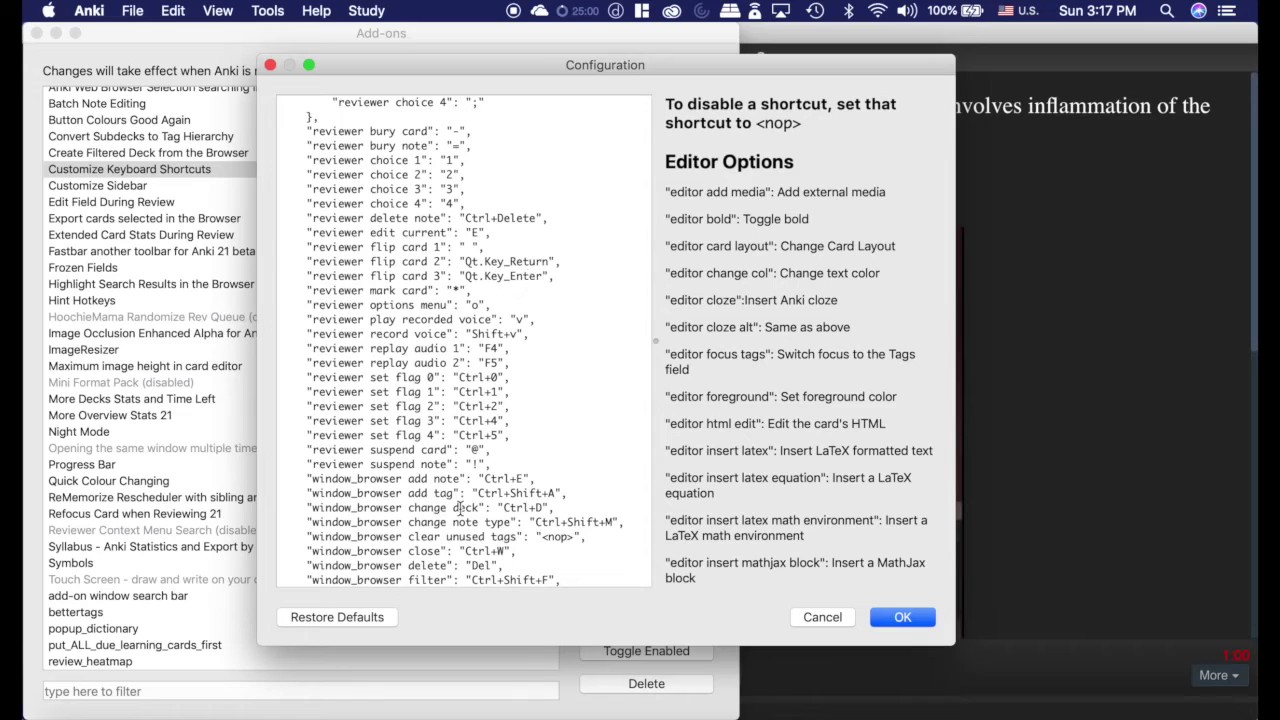
left_click(822, 617)
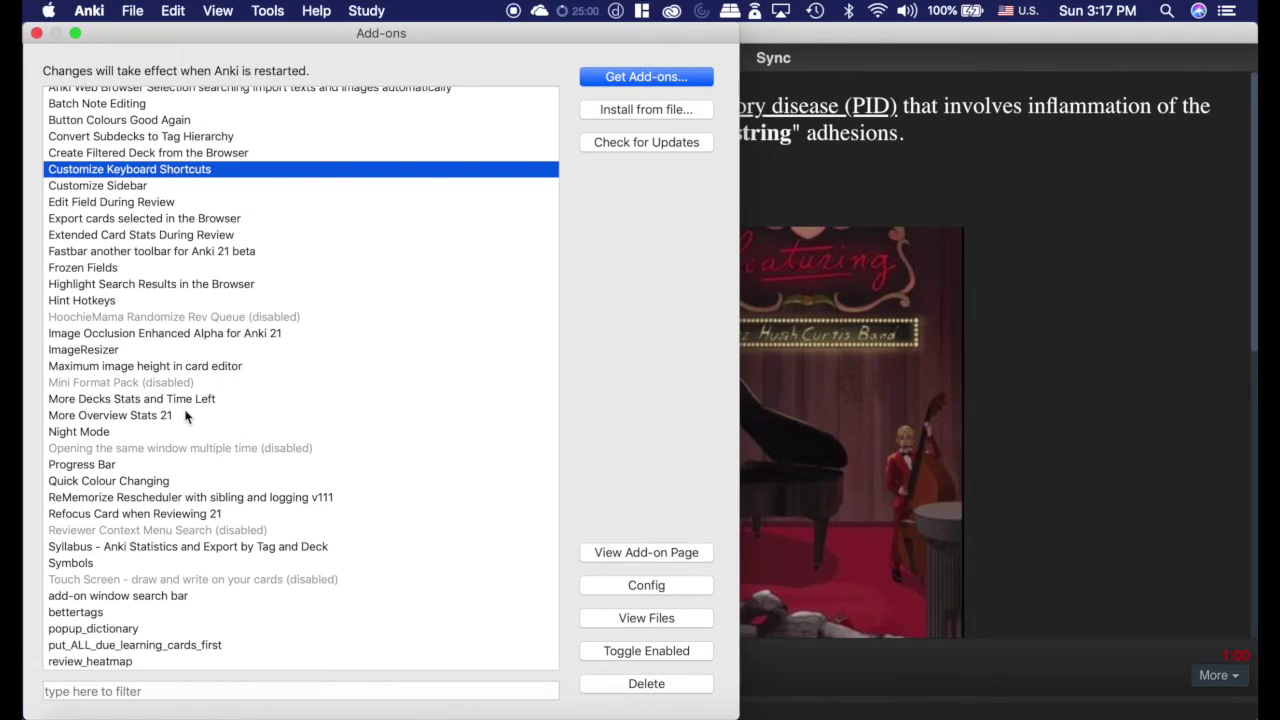
Step: Review the ReMemorize add-on's browser reschedule and reposition option descriptions once more, and return to the card under review
left_click(158, 497)
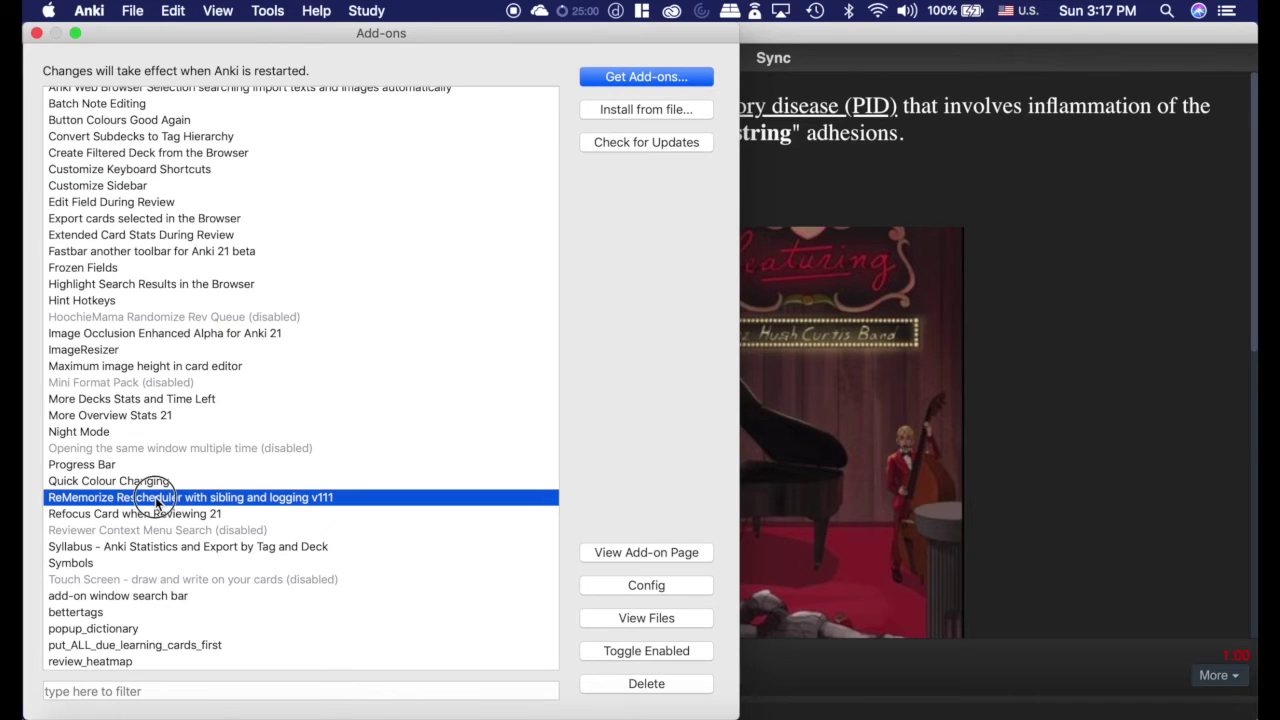
left_click(637, 584)
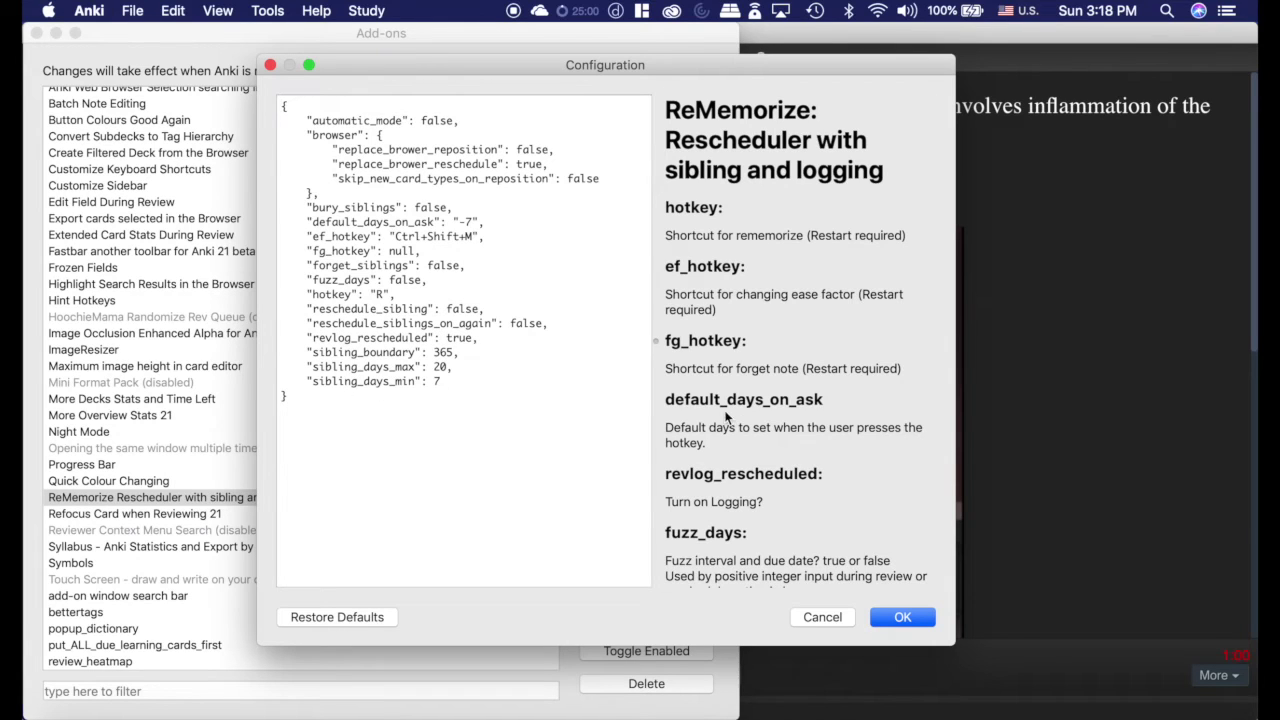
scroll(735, 415, "down", 15)
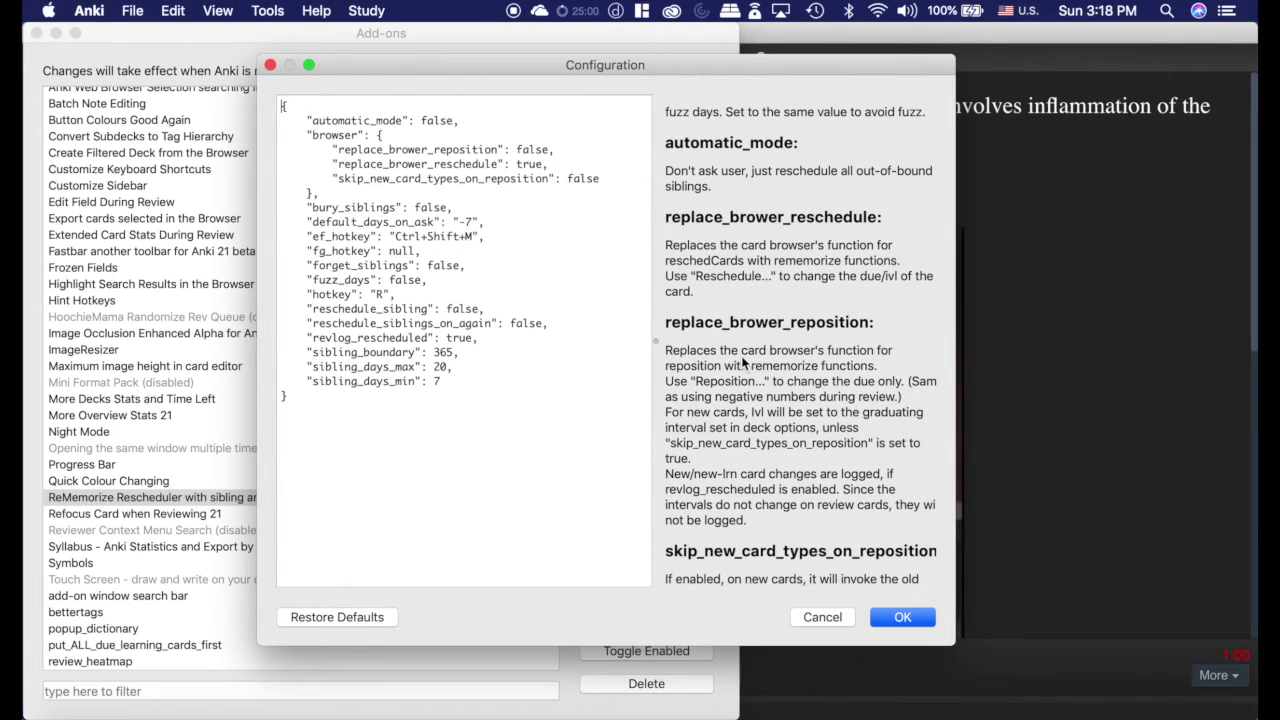
left_click(270, 66)
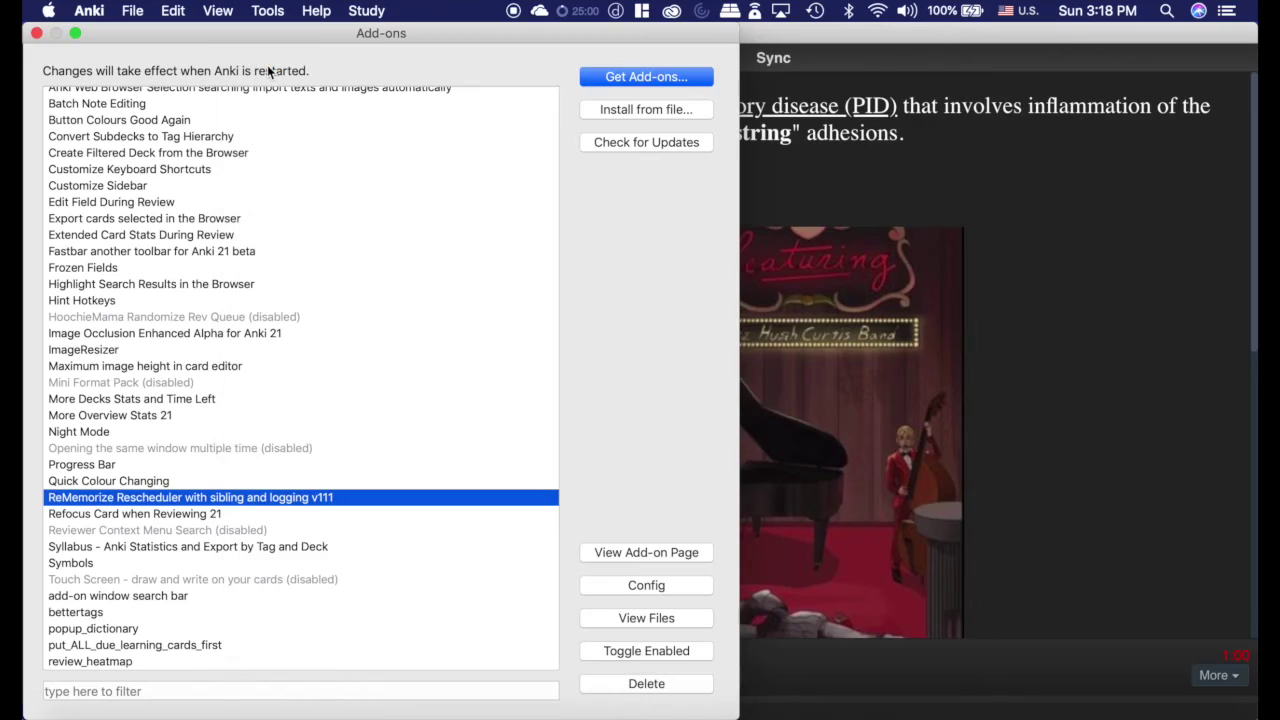
left_click(37, 34)
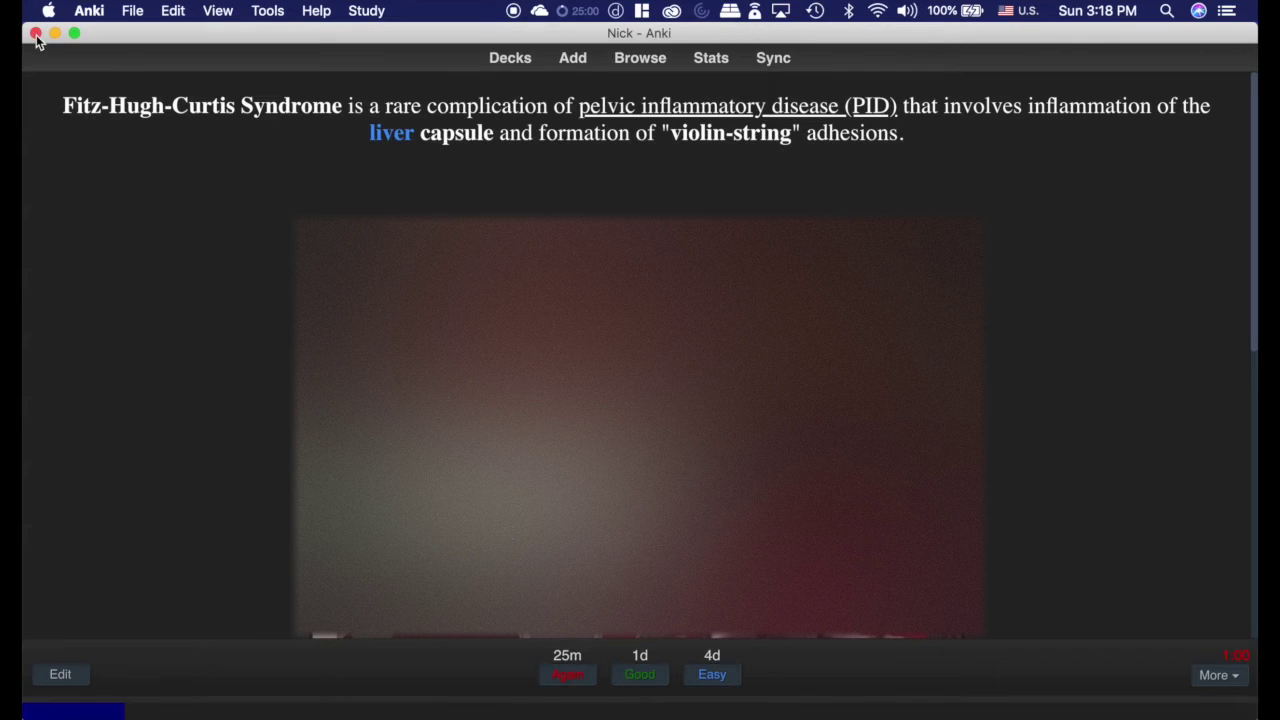
Step: View ReMemorize's Change Card Factor dialog for the current card, and cancel it
left_click(363, 12)
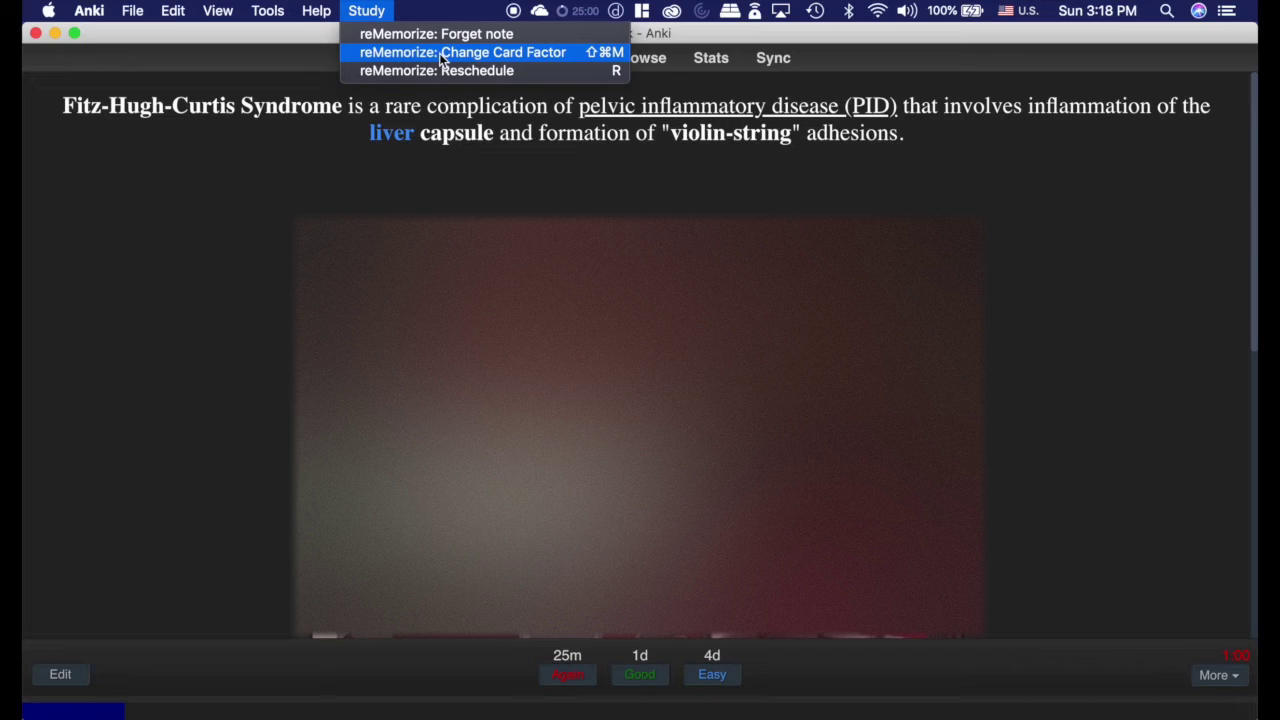
left_click(521, 52)
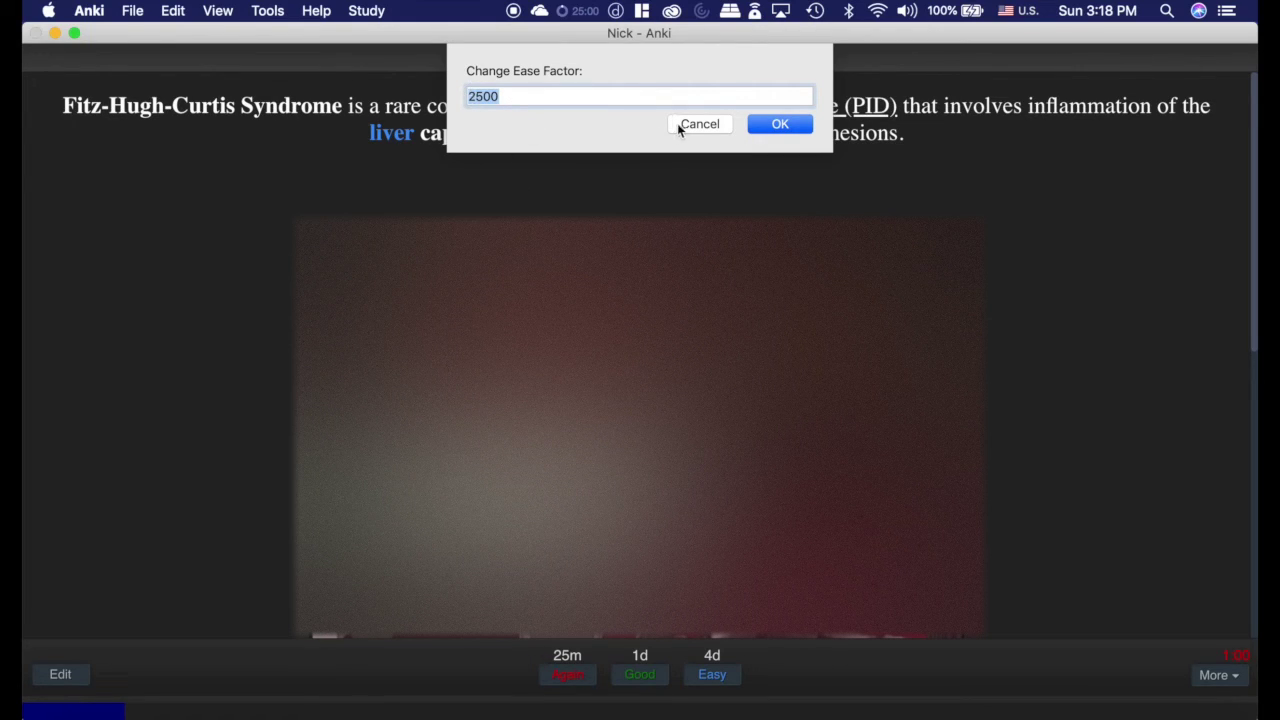
left_click(704, 128)
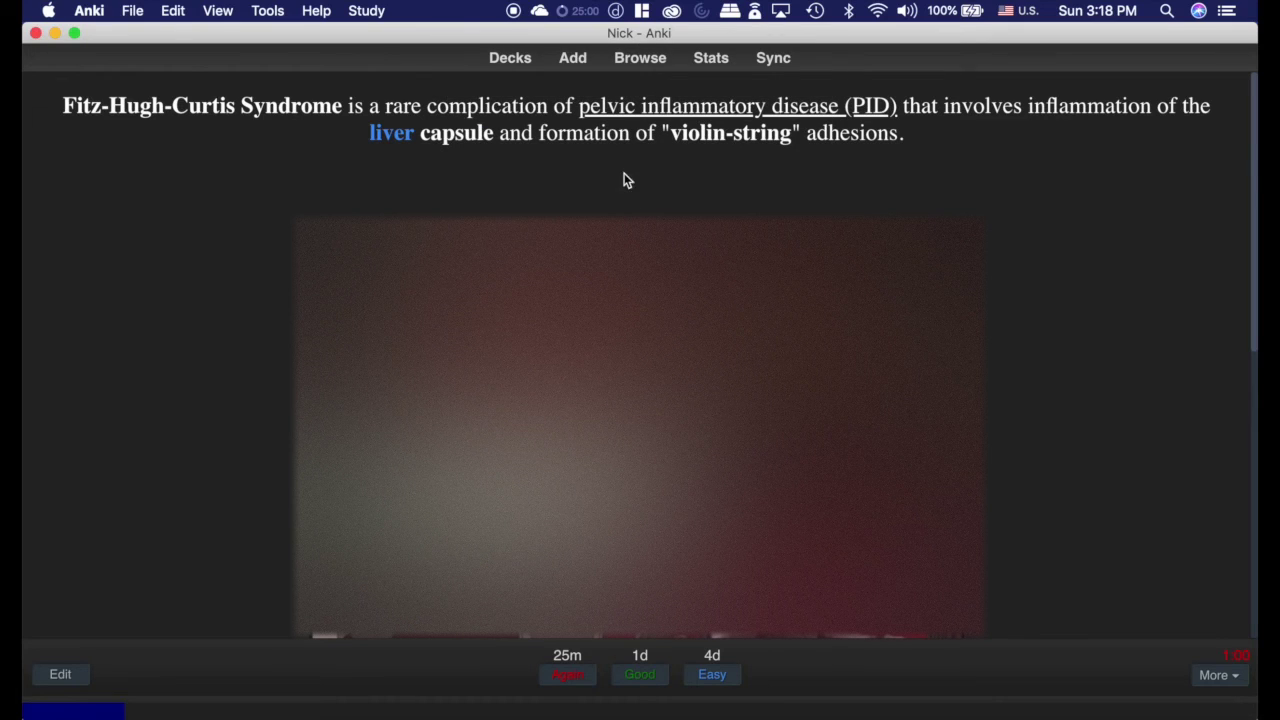
Step: Switch to Chrome and examine the reschedule and reposition screenshots on the ReMemorize add-on's AnkiWeb page
key("super+Tab")
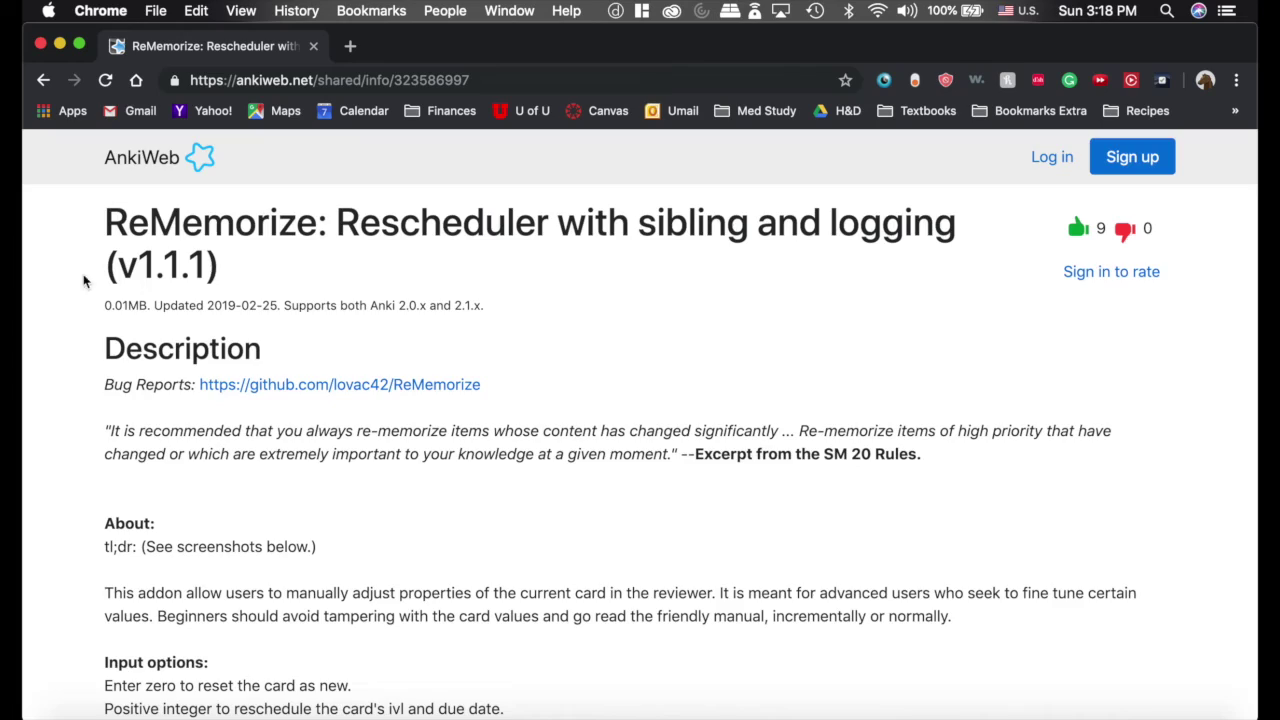
scroll(91, 453, "down", 15)
scroll(91, 458, "down", 15)
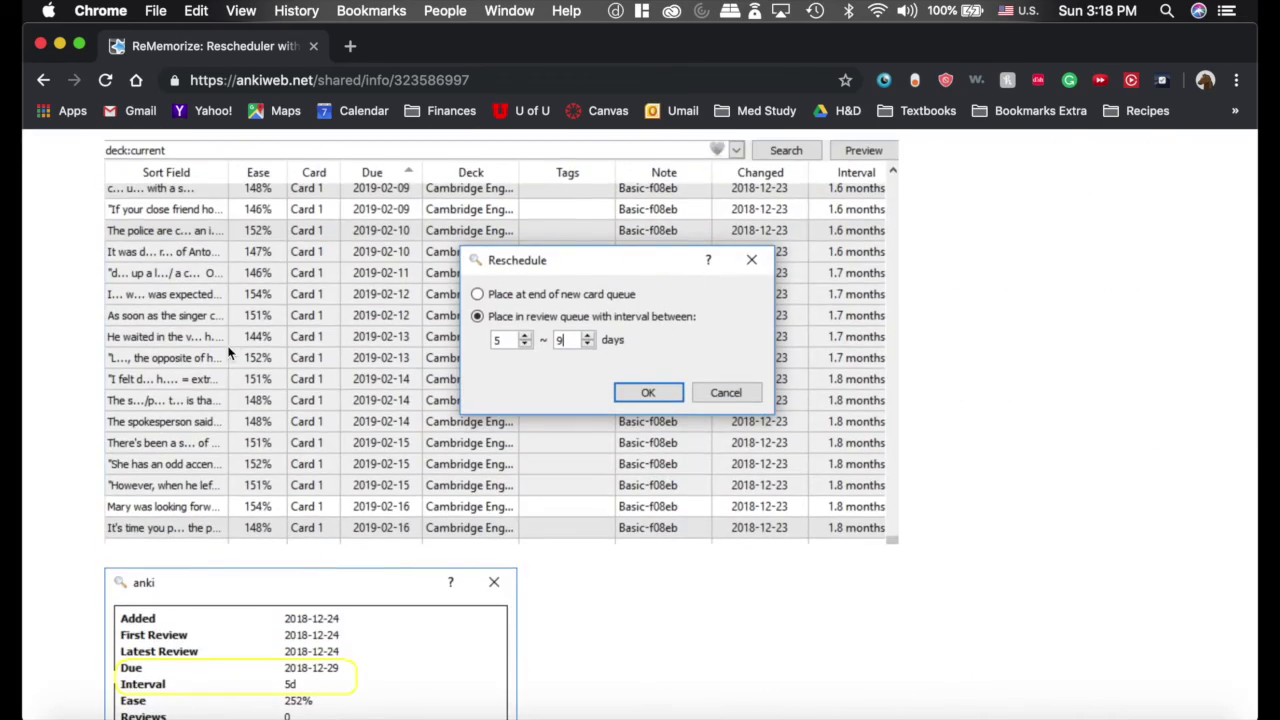
scroll(230, 348, "down", 10)
scroll(187, 478, "down", 3)
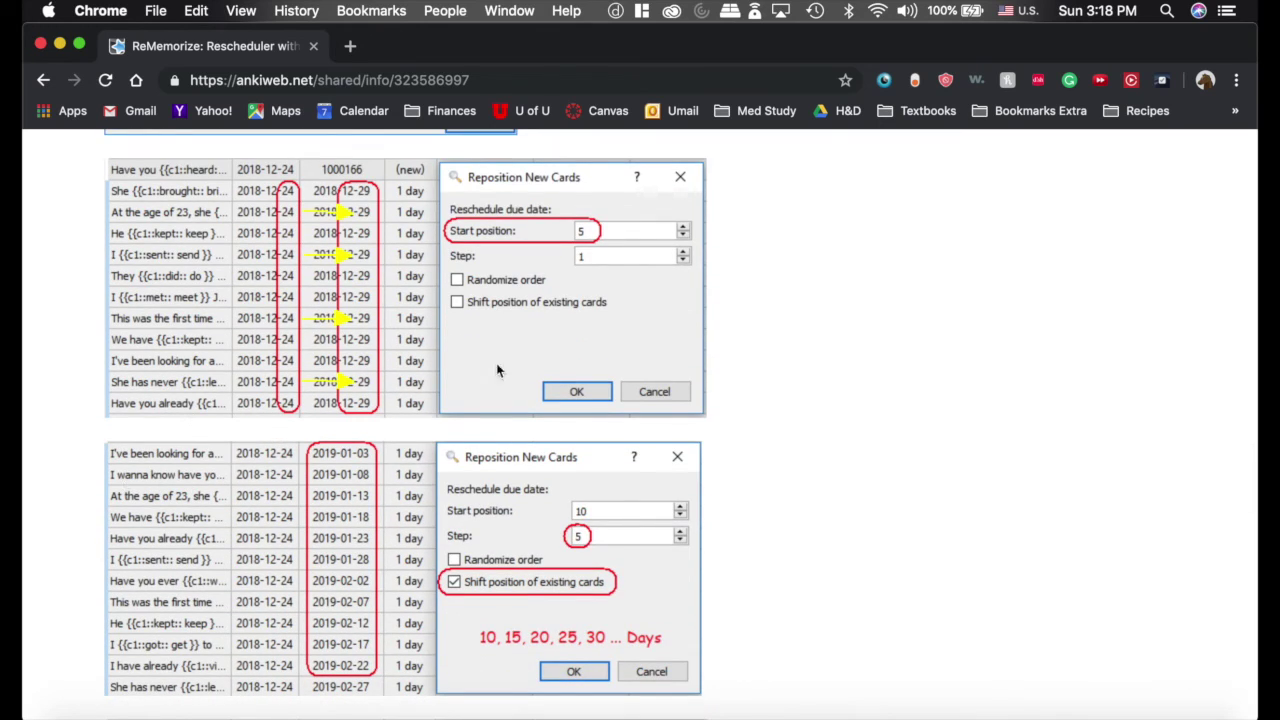
scroll(153, 485, "down", 1)
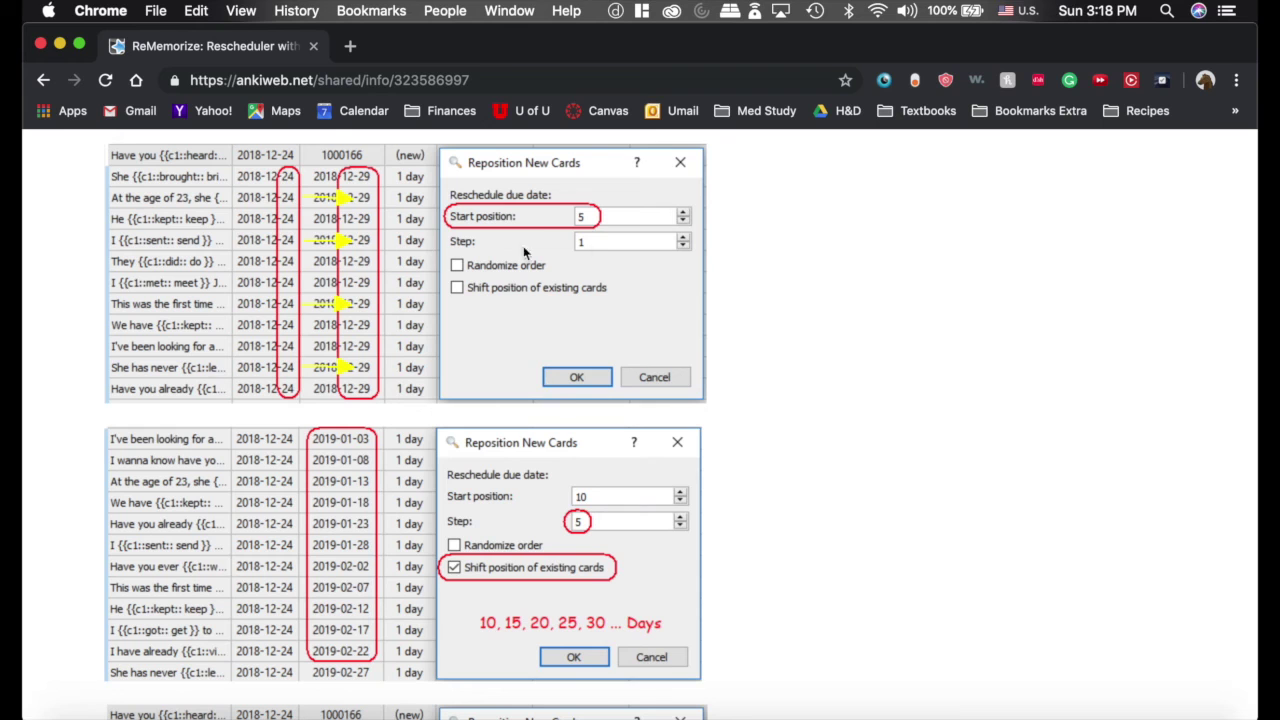